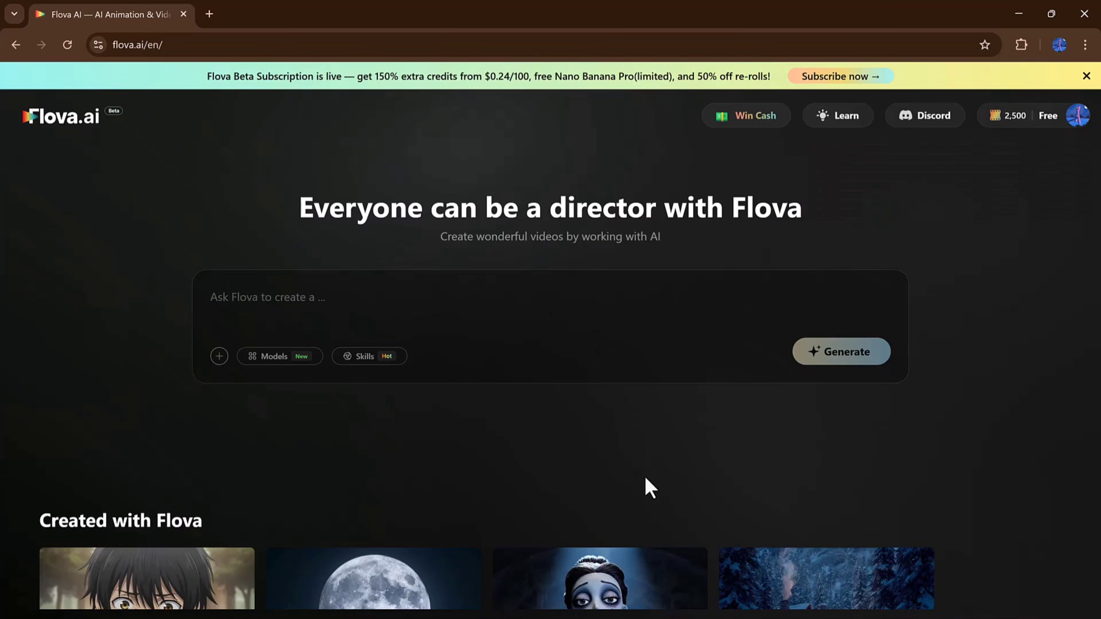
Paste the prompt "Generate a motivational video where a girl encourages students to never give up on their dreams."
{"action": "scroll", "coordinate": [649, 488], "scroll_direction": "down", "scroll_amount": 5}
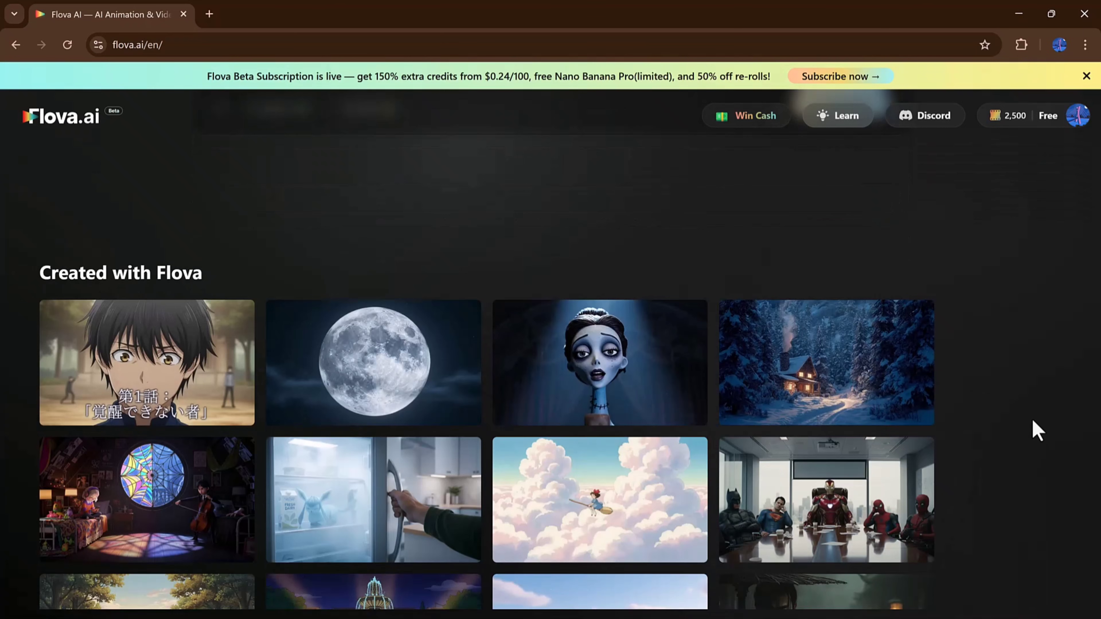
{"action": "scroll", "coordinate": [1040, 409], "scroll_direction": "down", "scroll_amount": 1}
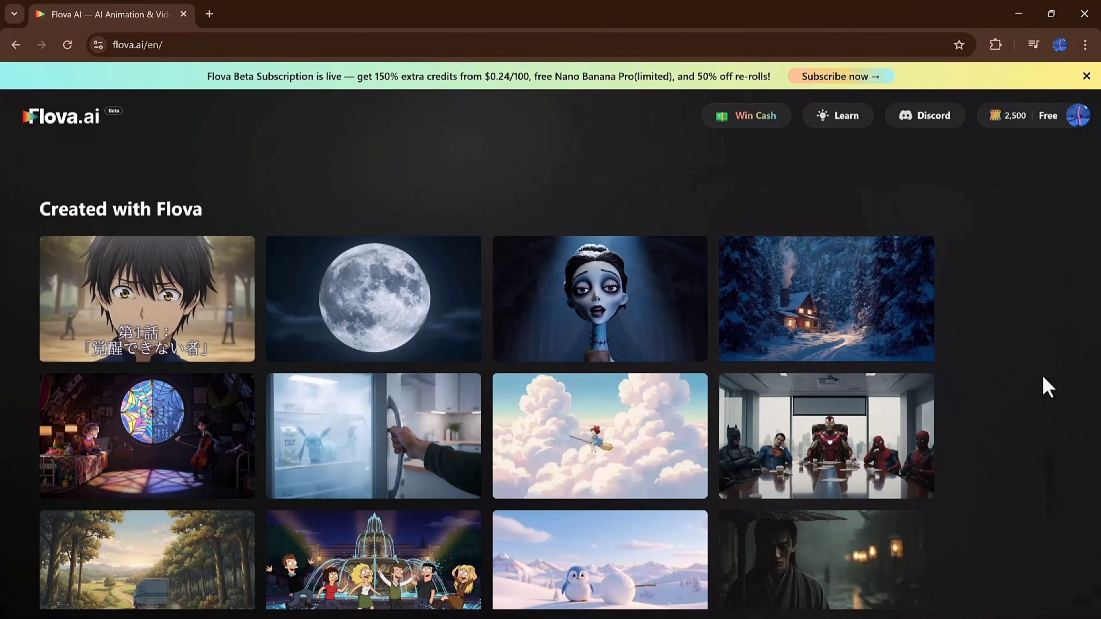
{"action": "scroll", "coordinate": [1047, 387], "scroll_direction": "up", "scroll_amount": 5}
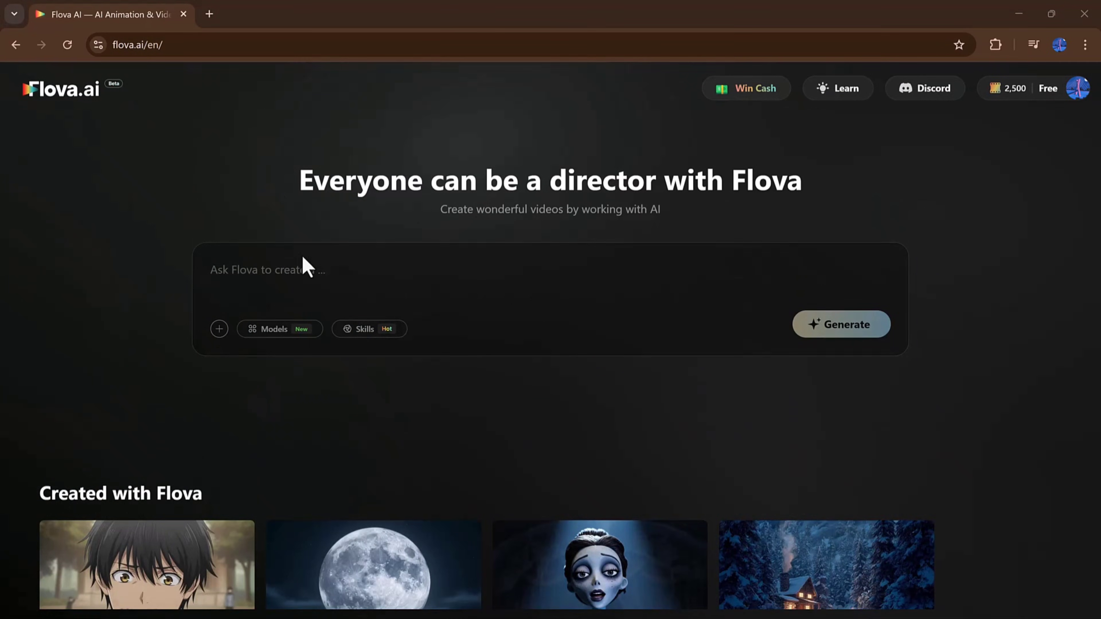
{"action": "right_click", "coordinate": [320, 264]}
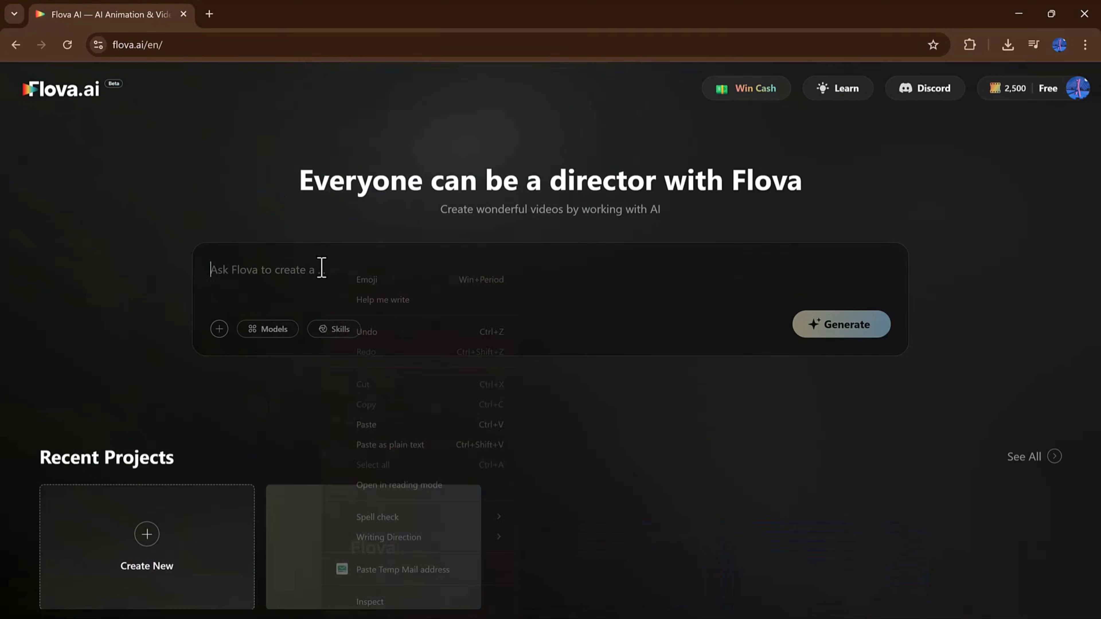
{"action": "left_click", "coordinate": [380, 427]}
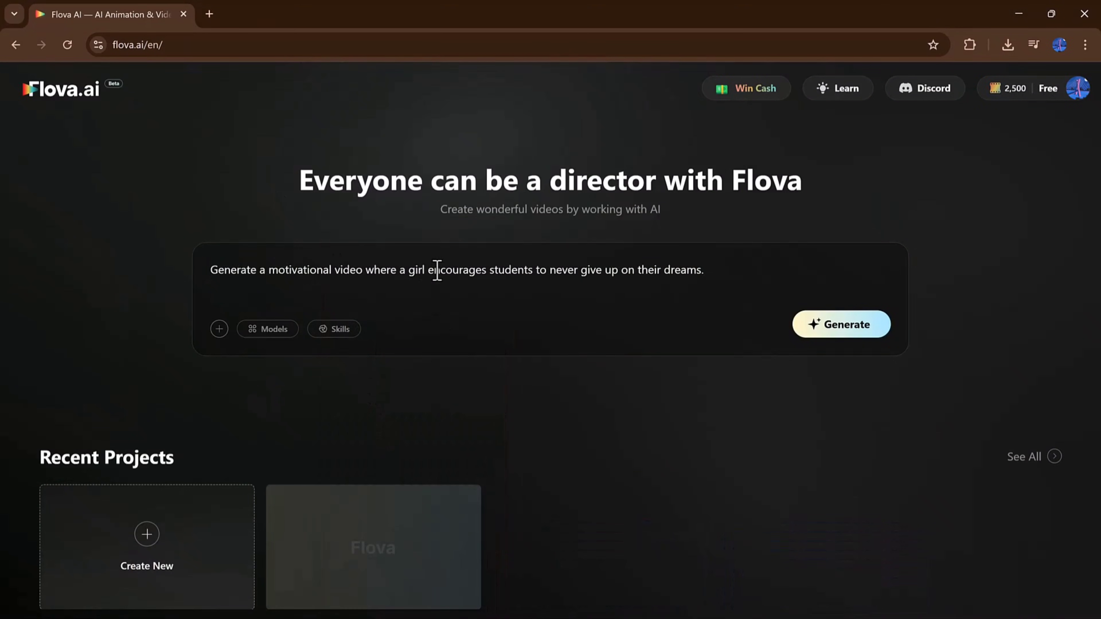
Browse the available models, add the Sora2 Advanced Workflow skill to the motivational video prompt, and start the generation
{"action": "left_click", "coordinate": [284, 330]}
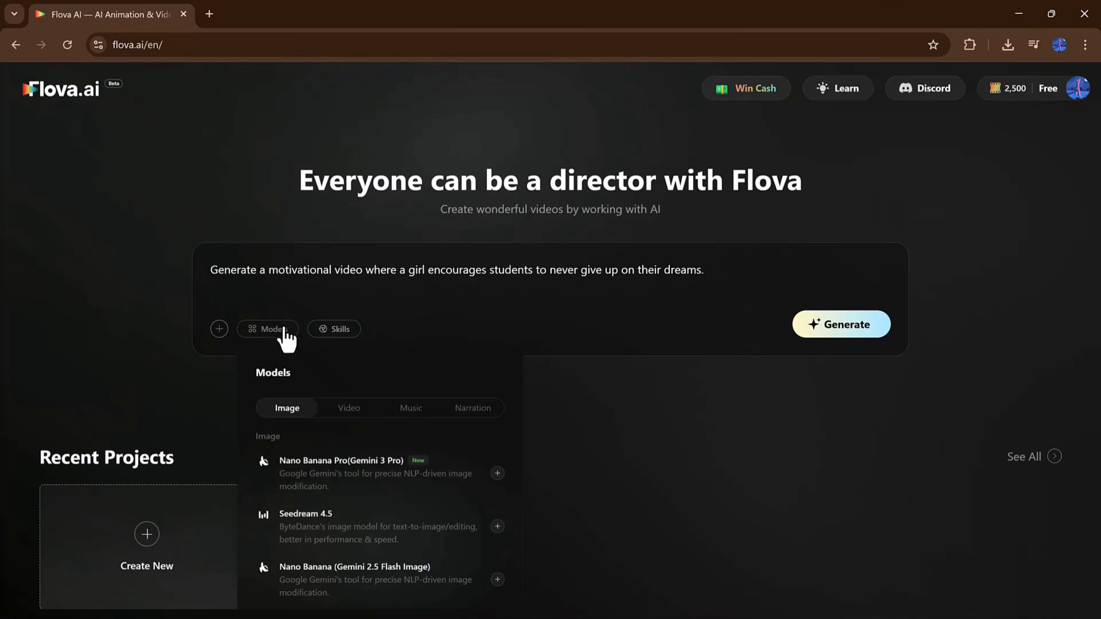
{"action": "scroll", "coordinate": [334, 511], "scroll_direction": "down", "scroll_amount": 5}
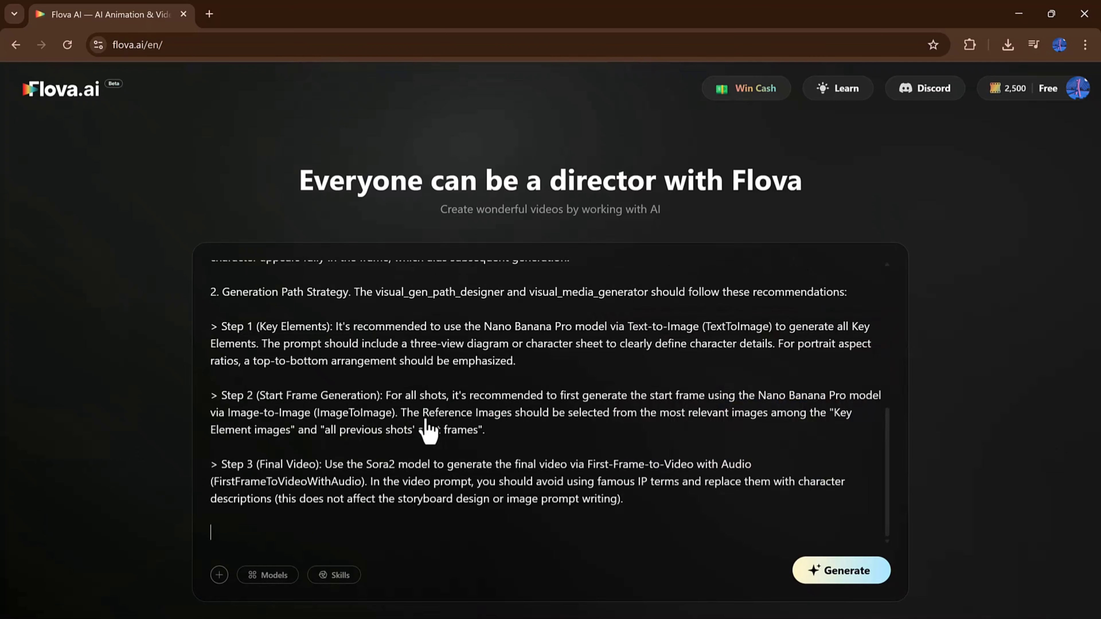
{"action": "left_click", "coordinate": [863, 571]}
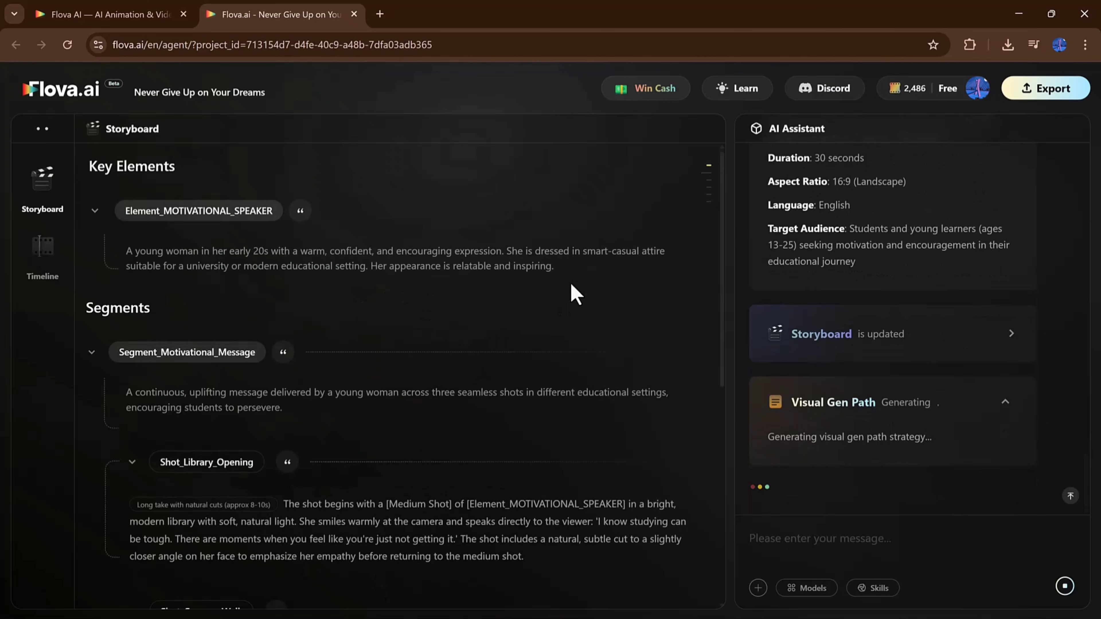
Review the storyboard of the motivational video, including its key elements, segment, shots, and narration and music
{"action": "scroll", "coordinate": [602, 243], "scroll_direction": "down", "scroll_amount": 10}
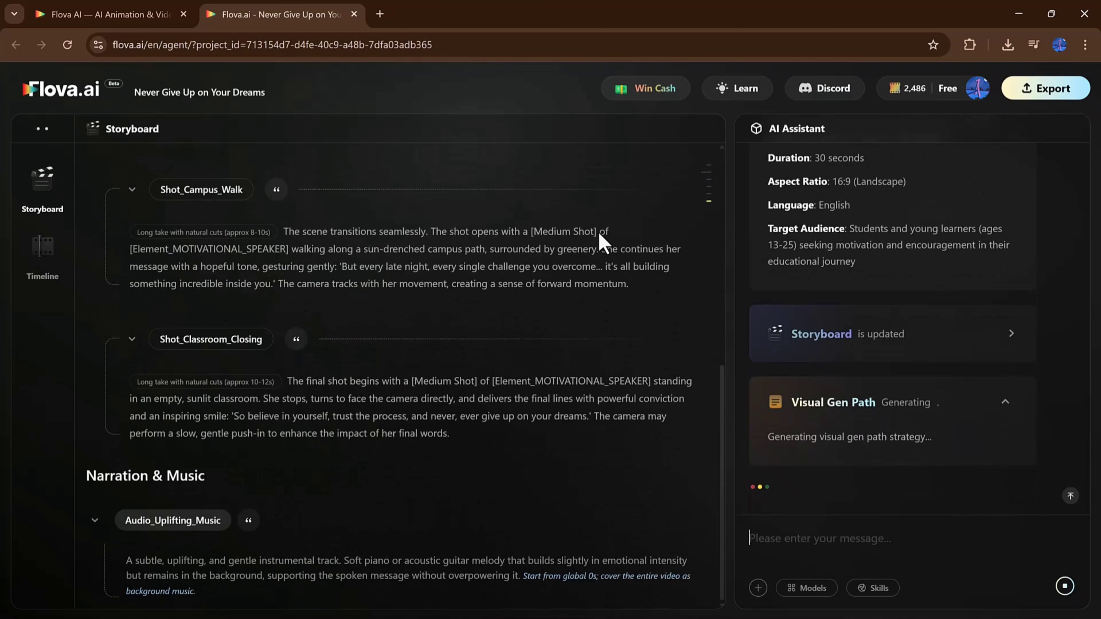
{"action": "scroll", "coordinate": [602, 243], "scroll_direction": "up", "scroll_amount": 10}
{"action": "scroll", "coordinate": [668, 246], "scroll_direction": "down", "scroll_amount": 1}
{"action": "scroll", "coordinate": [672, 251], "scroll_direction": "up", "scroll_amount": 1}
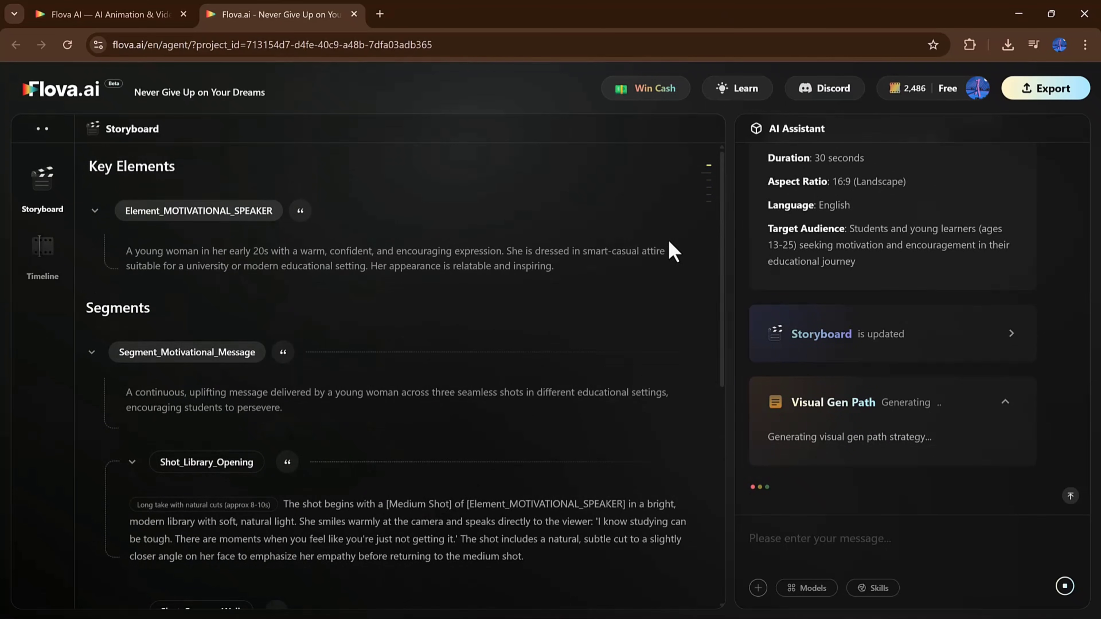
{"action": "scroll", "coordinate": [528, 351], "scroll_direction": "down", "scroll_amount": 5}
{"action": "scroll", "coordinate": [531, 352], "scroll_direction": "up", "scroll_amount": 4}
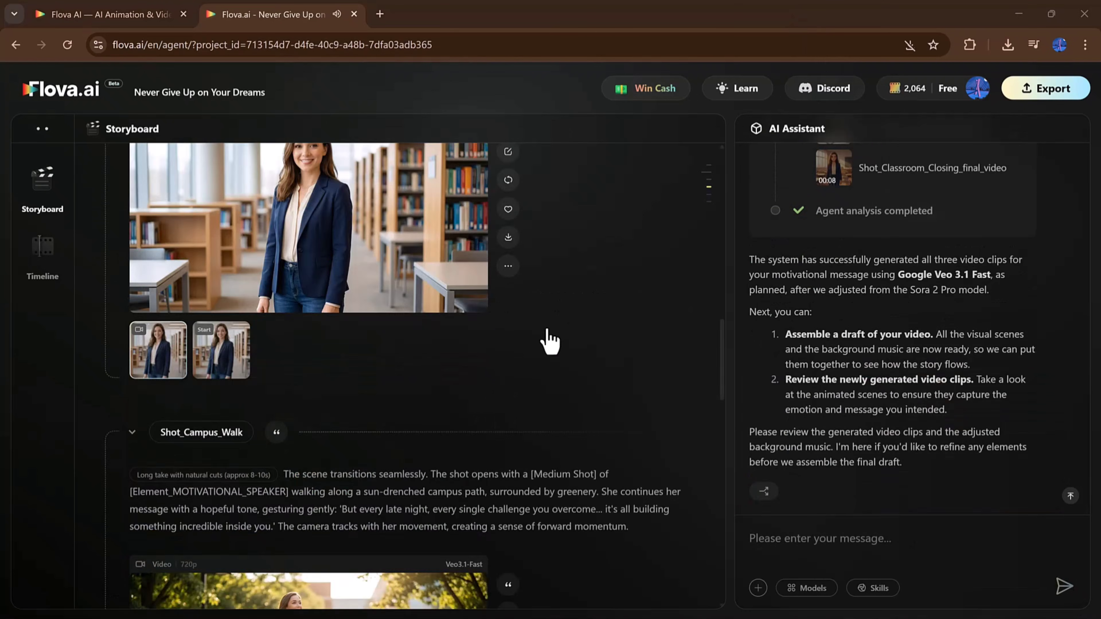
Play the generated Shot_Library_Opening video clip in the enlarged preview, and close it
{"action": "scroll", "coordinate": [550, 339], "scroll_direction": "up", "scroll_amount": 4}
{"action": "scroll", "coordinate": [549, 341], "scroll_direction": "up", "scroll_amount": 1}
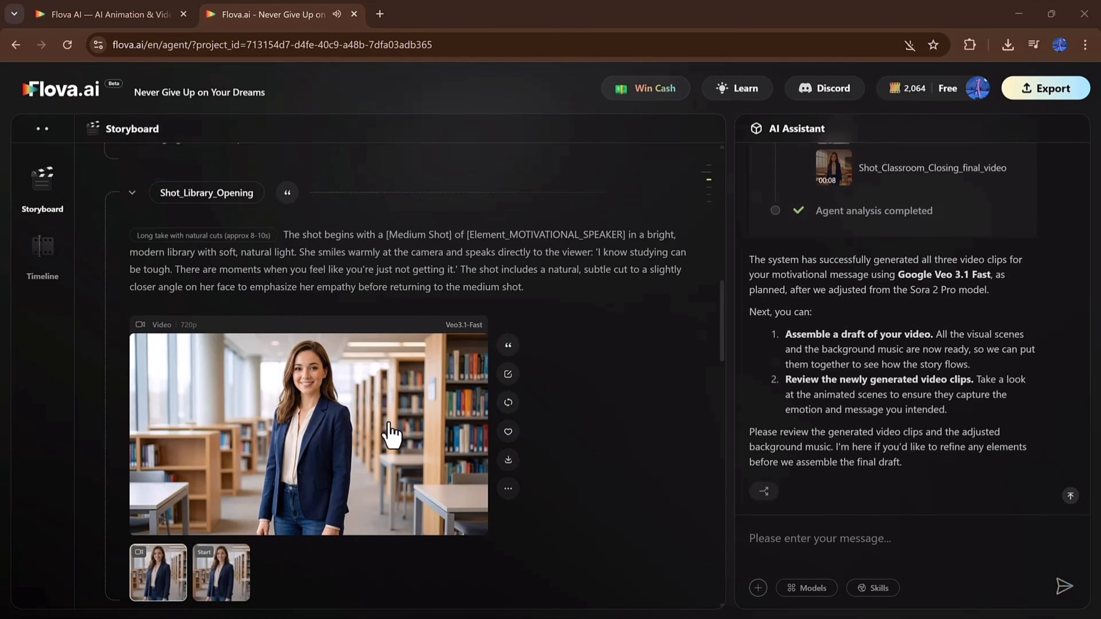
{"action": "left_click", "coordinate": [392, 435]}
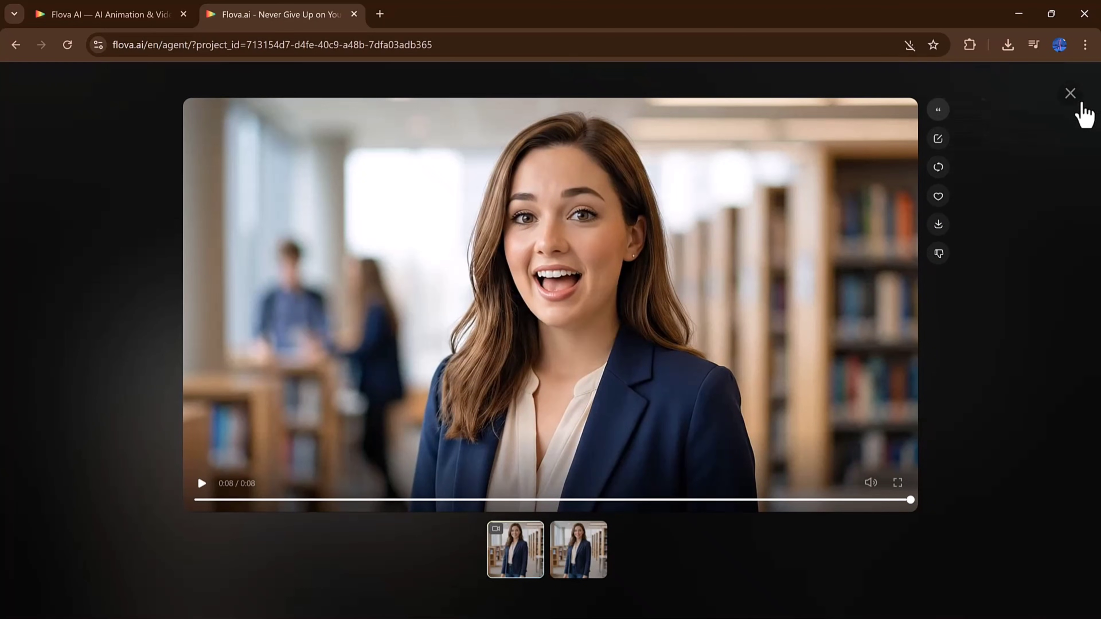
{"action": "left_click", "coordinate": [1069, 95]}
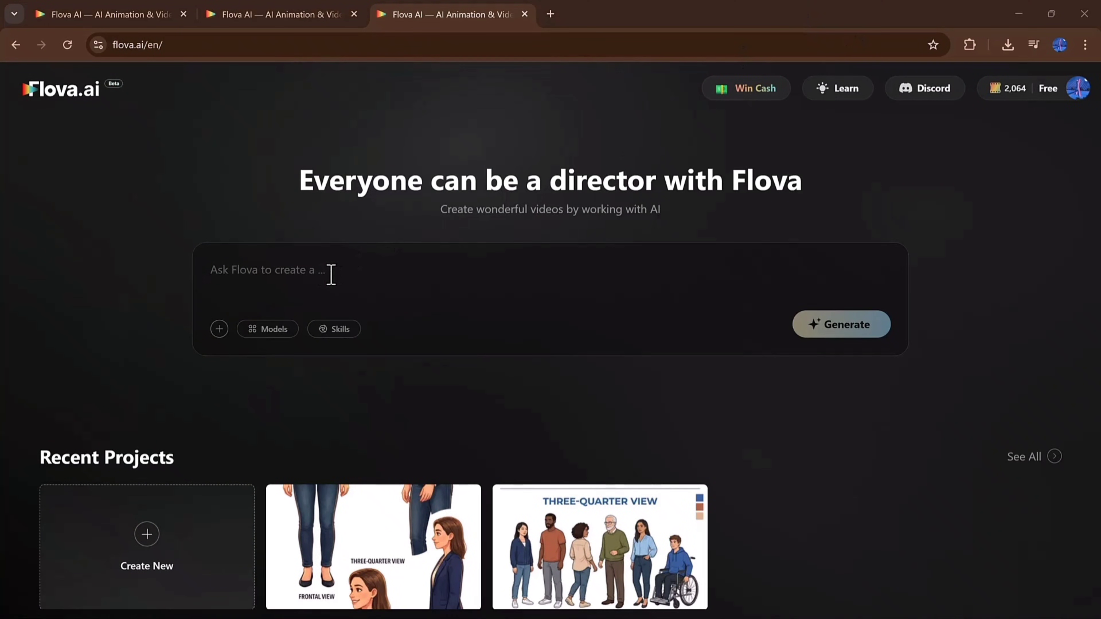
Paste the prompt "Generate an action scene of a man standing tall, adjusting his jacket, ready to face a challenge."
{"action": "right_click", "coordinate": [282, 277]}
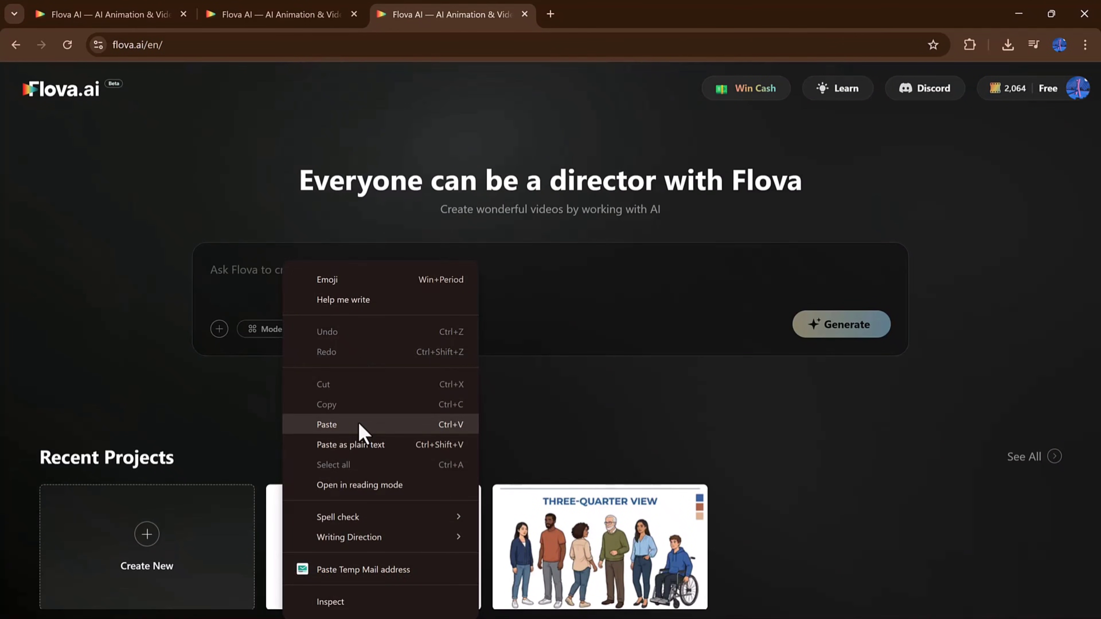
{"action": "left_click", "coordinate": [327, 425]}
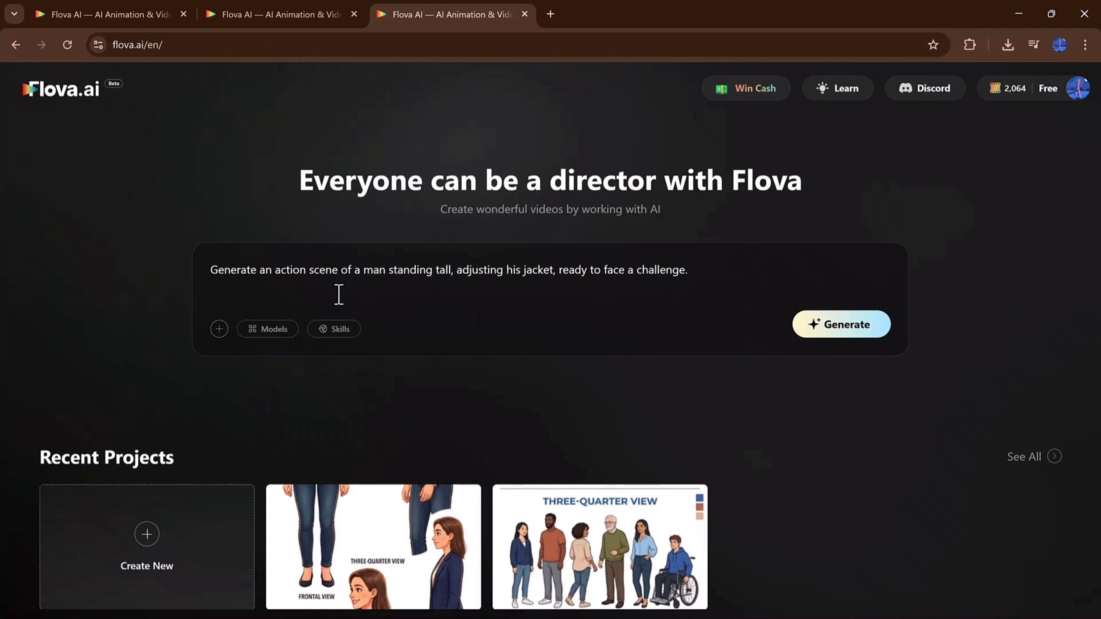
Add the Veo3.1-Fast model and the Sora2 Advanced Workflow skill to the action scene prompt, and start the generation
{"action": "left_click", "coordinate": [278, 330]}
{"action": "scroll", "coordinate": [331, 503], "scroll_direction": "down", "scroll_amount": 5}
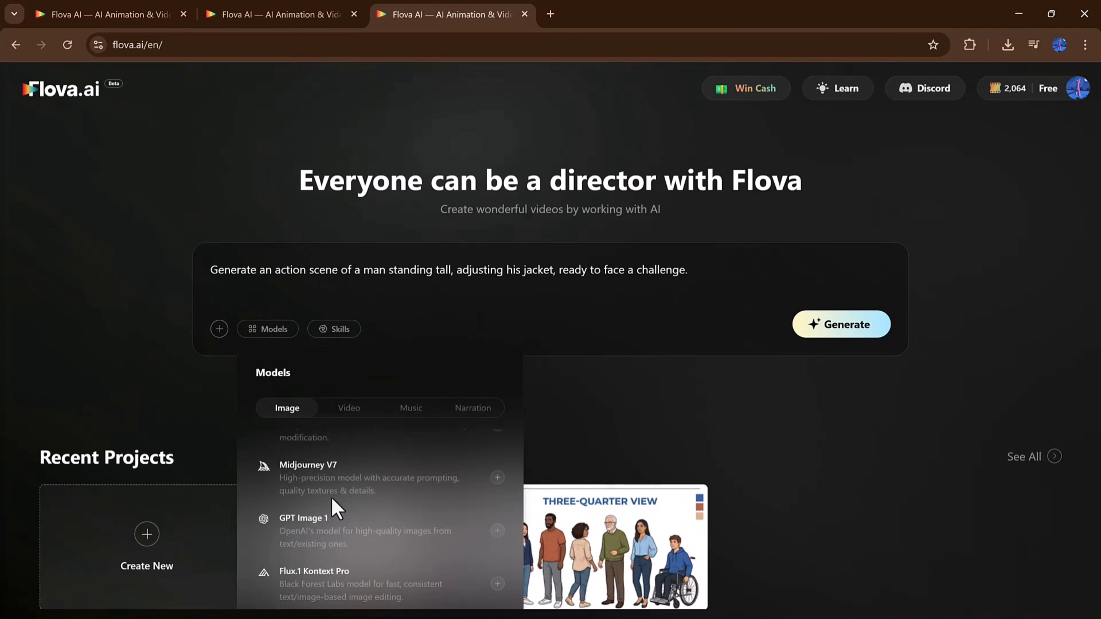
{"action": "scroll", "coordinate": [311, 558], "scroll_direction": "down", "scroll_amount": 1}
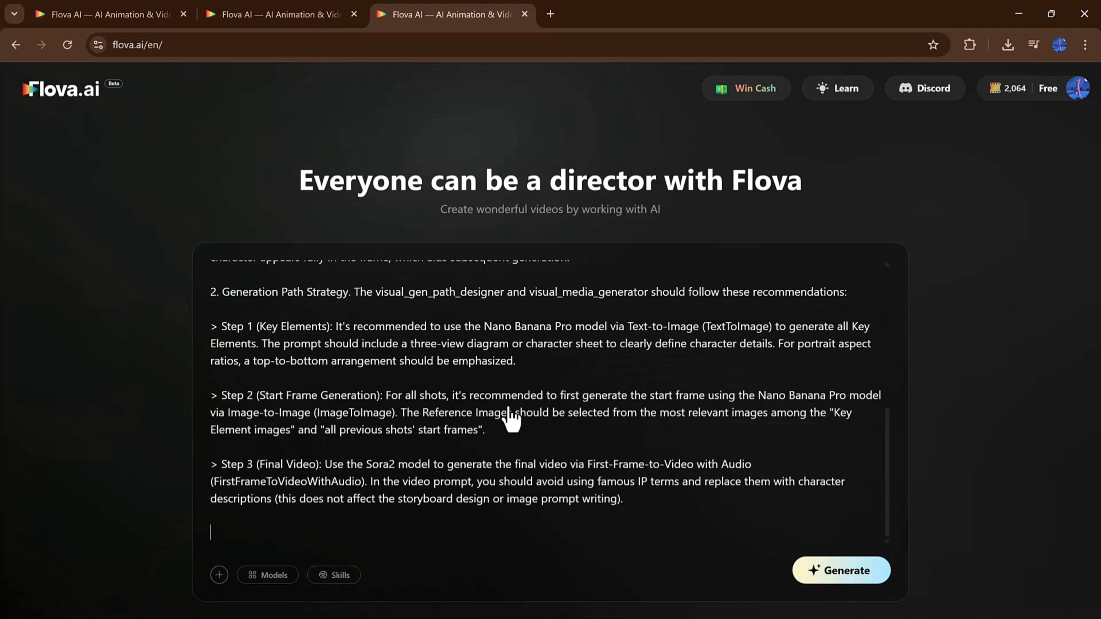
{"action": "left_click", "coordinate": [854, 569]}
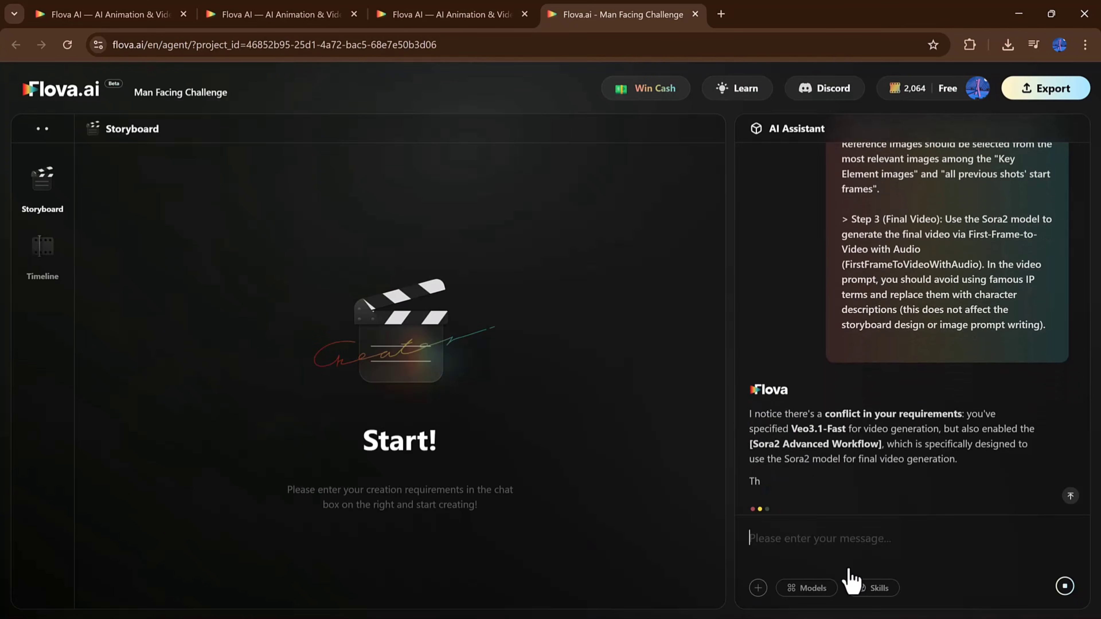
Answer the AI Assistant's model question with "use veo3.1 fast"
{"action": "type", "text": "use ve"}
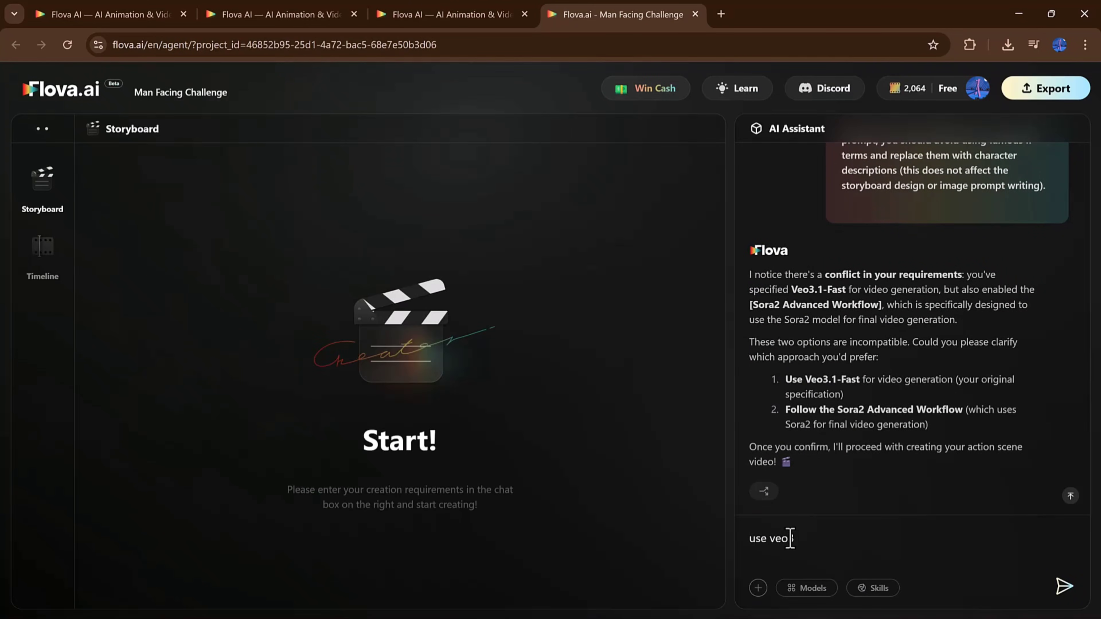
{"action": "type", "text": "o3.1 fast"}
{"action": "key", "text": "Return"}
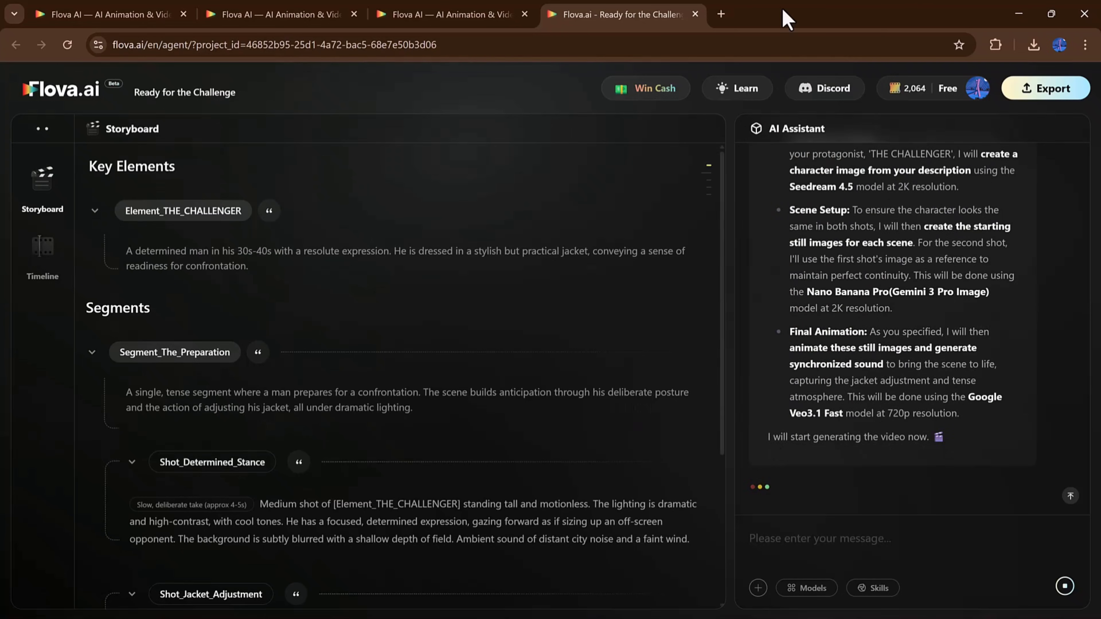
Download the generated jacket adjustment clip from its enlarged preview with the standard download instead of the watermark-free one, and close the preview
{"action": "scroll", "coordinate": [612, 297], "scroll_direction": "down", "scroll_amount": 3}
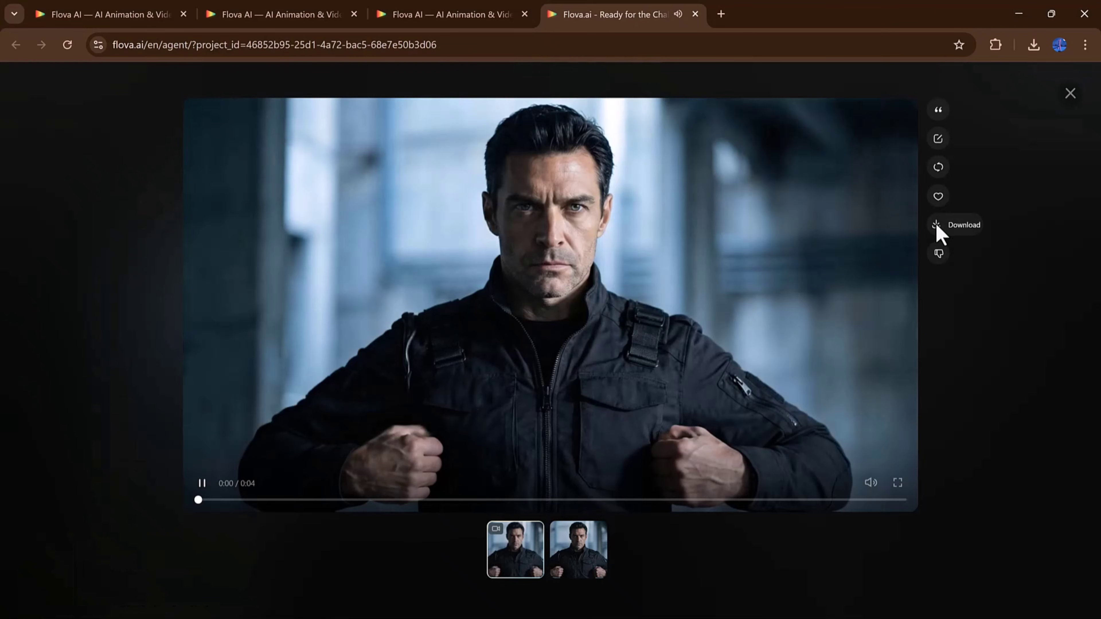
{"action": "left_click", "coordinate": [927, 226]}
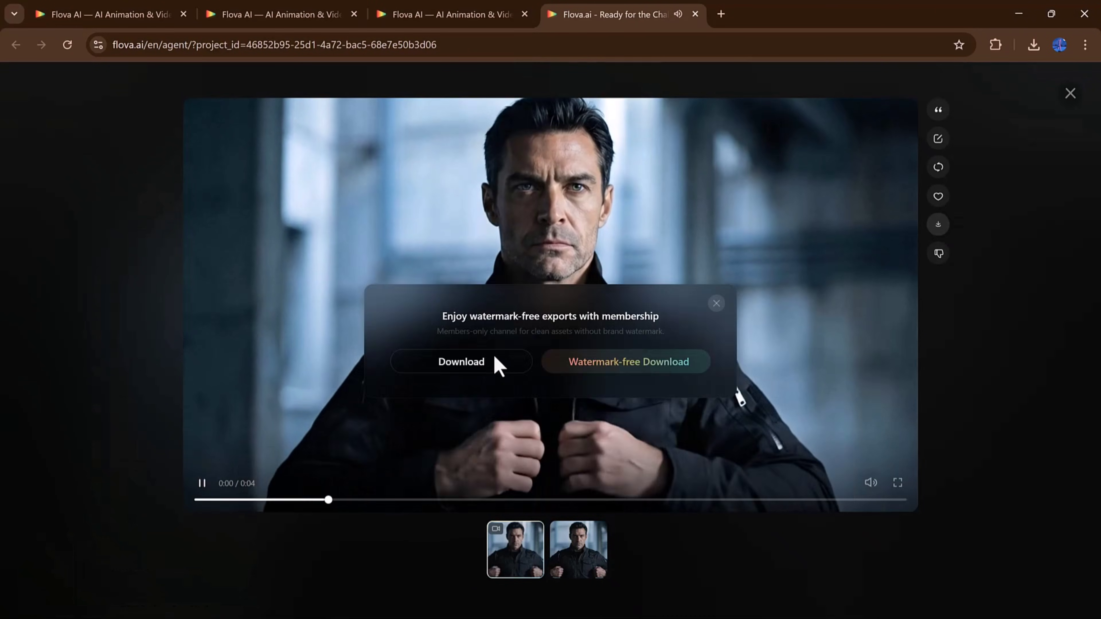
{"action": "left_click", "coordinate": [478, 366]}
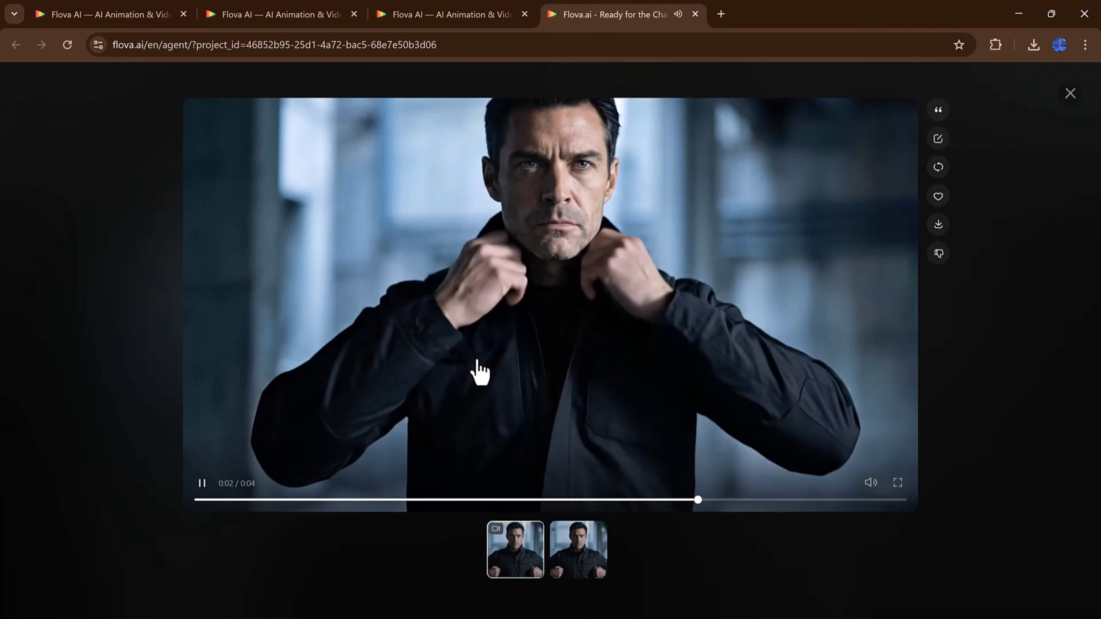
{"action": "left_click", "coordinate": [1070, 93]}
Open the export options for the Ready for the Challenge project
{"action": "left_click", "coordinate": [1057, 89]}
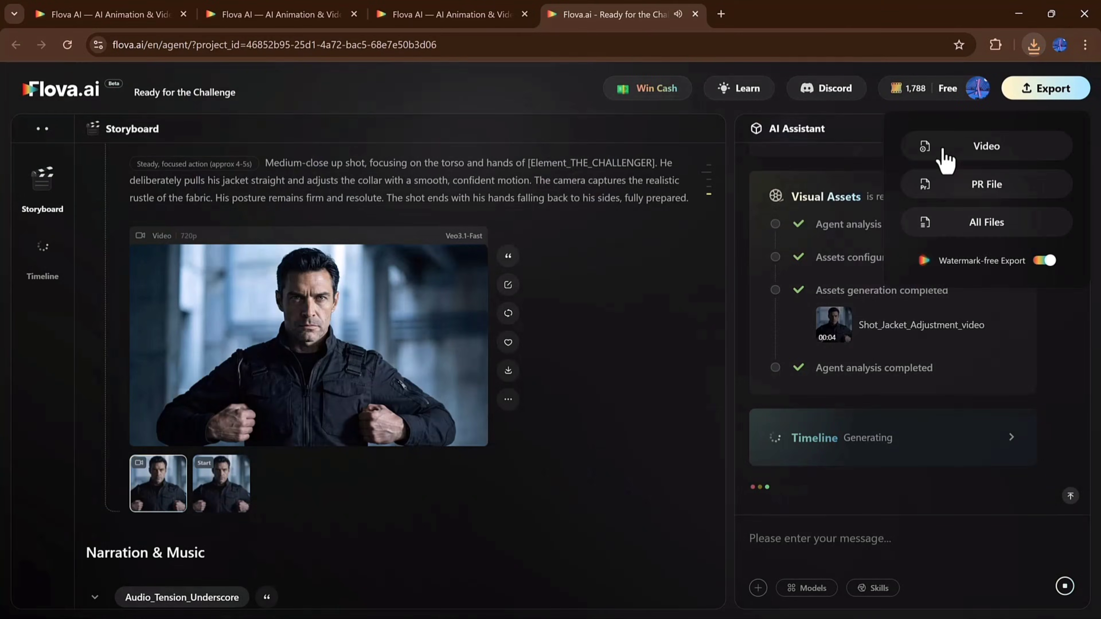